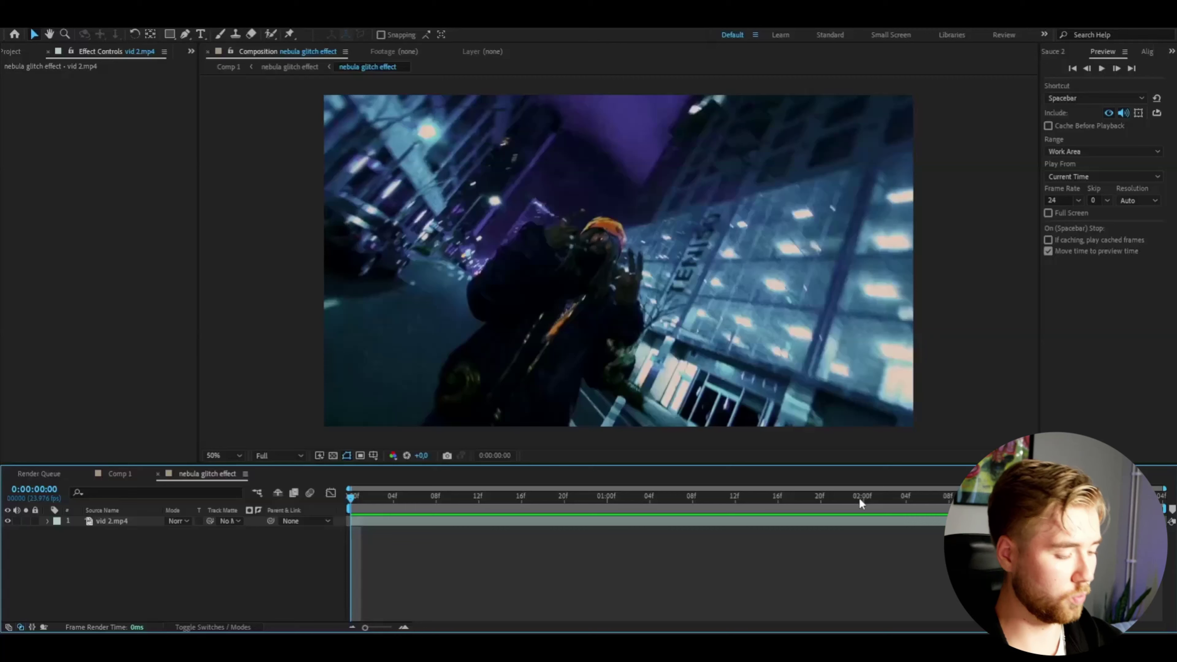
# - Add an adjustment layer with a Radial Blur effect above the video clip and set the blur type to Zoom
pyautogui.hotkey('ctrl', 'alt', 'y')
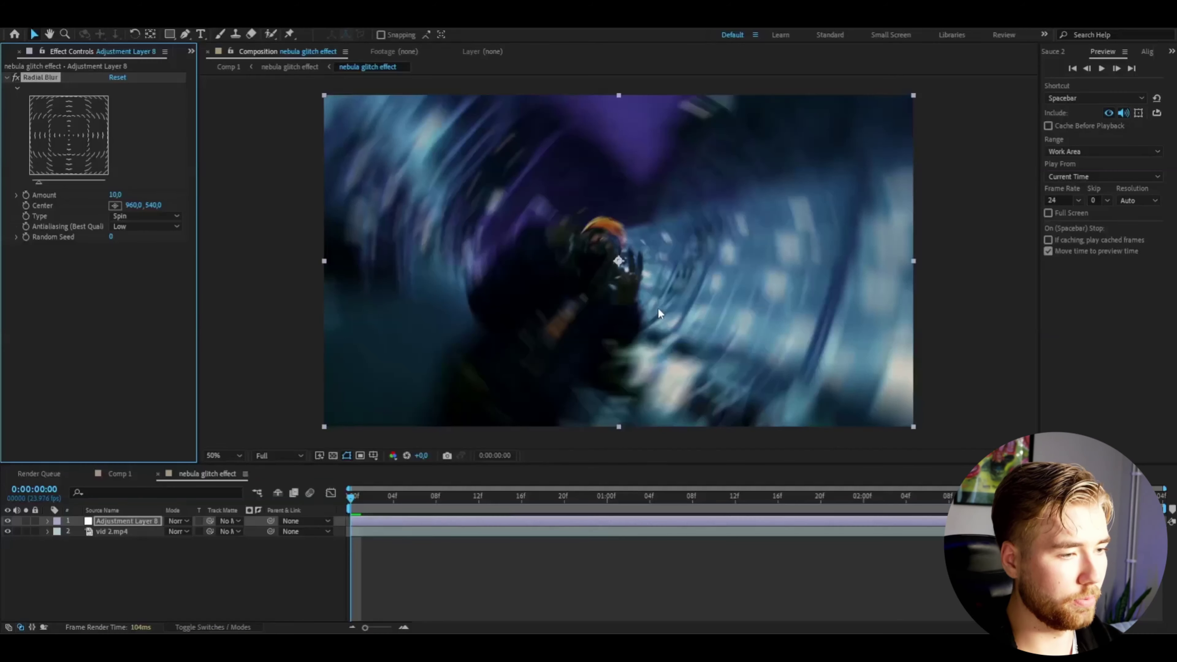
pyautogui.click(298, 316)
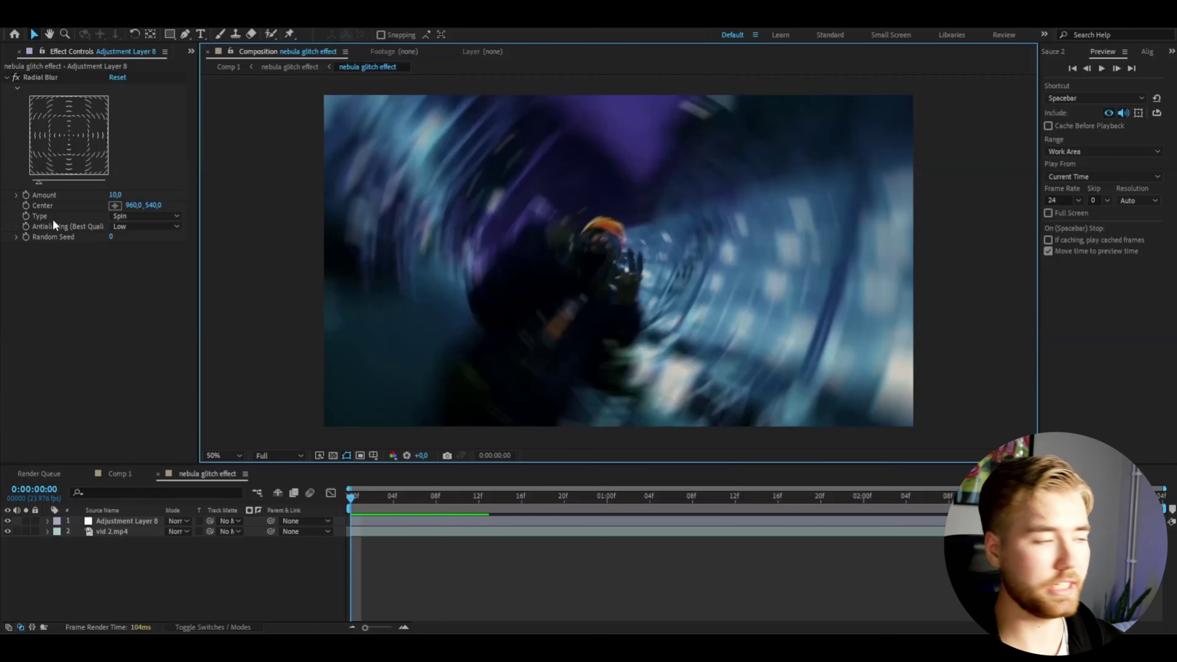
pyautogui.click(140, 215)
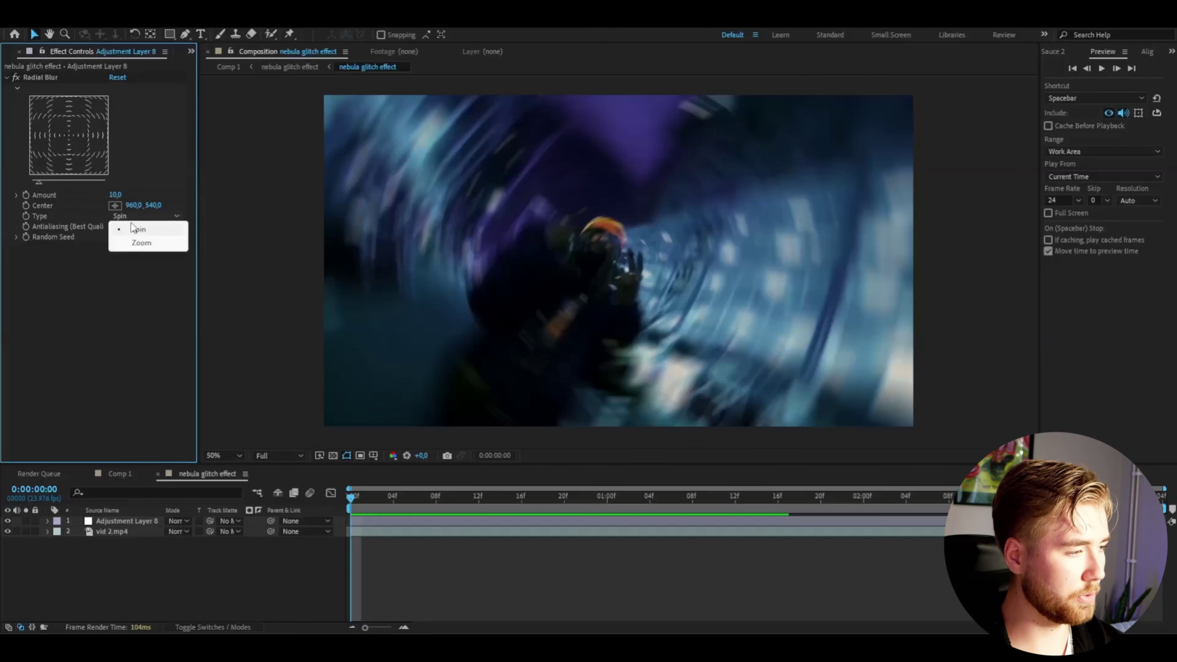
pyautogui.click(141, 243)
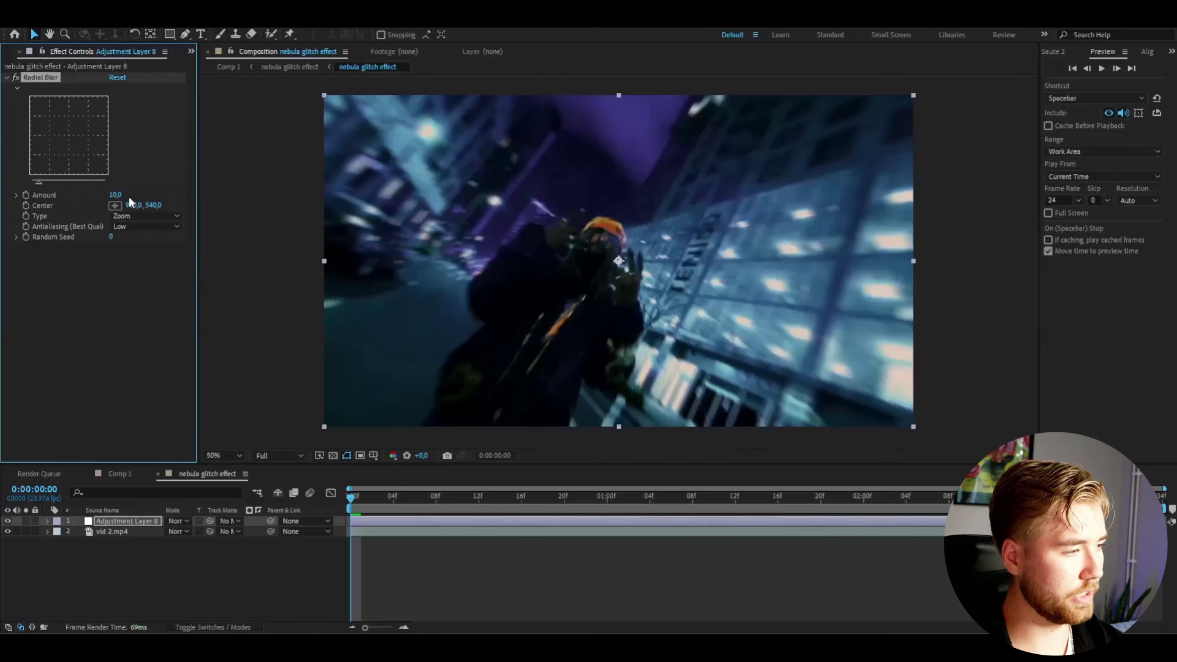
# - Set the Radial Blur amount to 6
pyautogui.moveTo(116, 194); pyautogui.dragTo(168, 209)
pyautogui.click(117, 195)
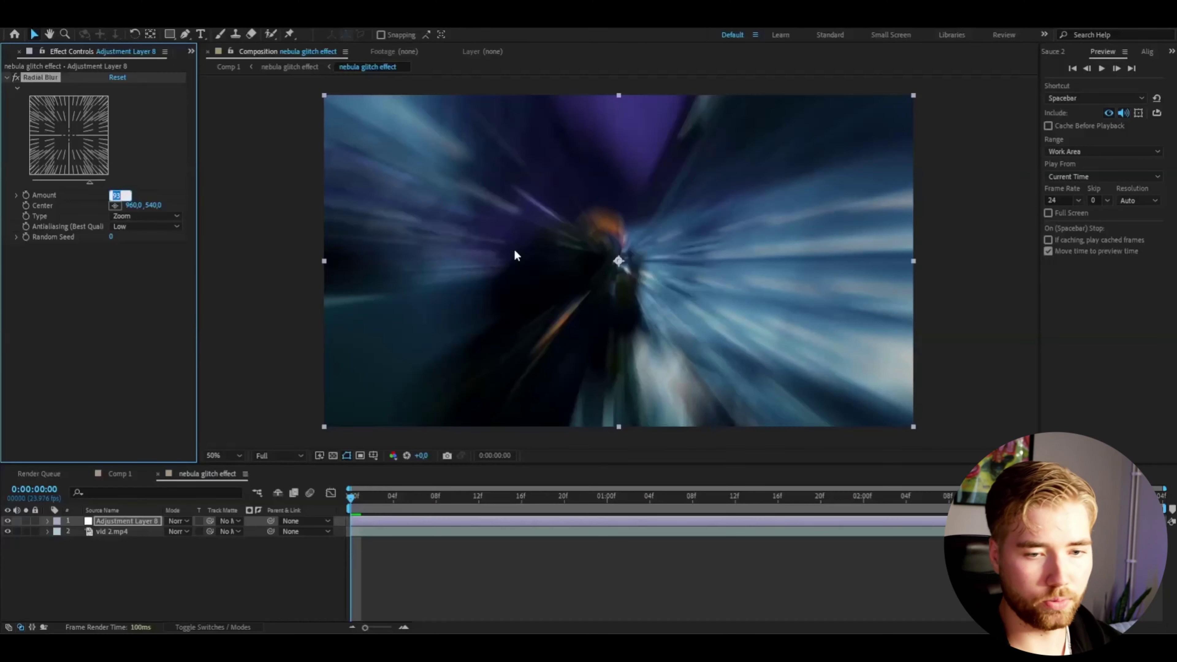
pyautogui.write('4')
pyautogui.press('Return')
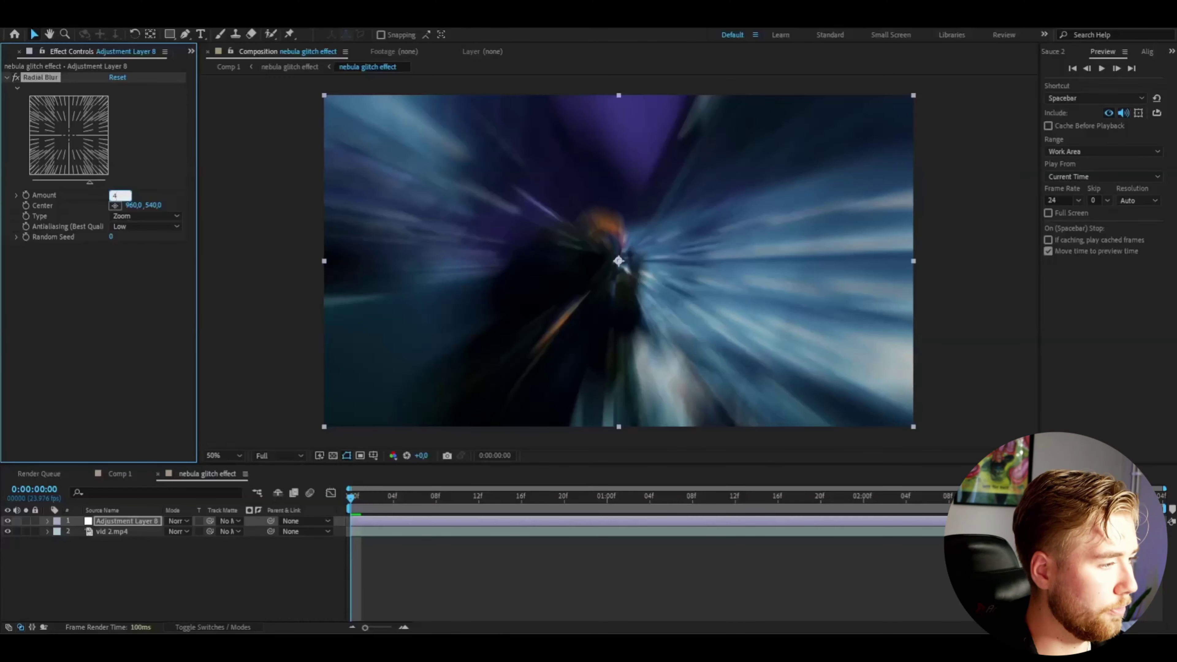
pyautogui.moveTo(115, 195); pyautogui.dragTo(120, 202)
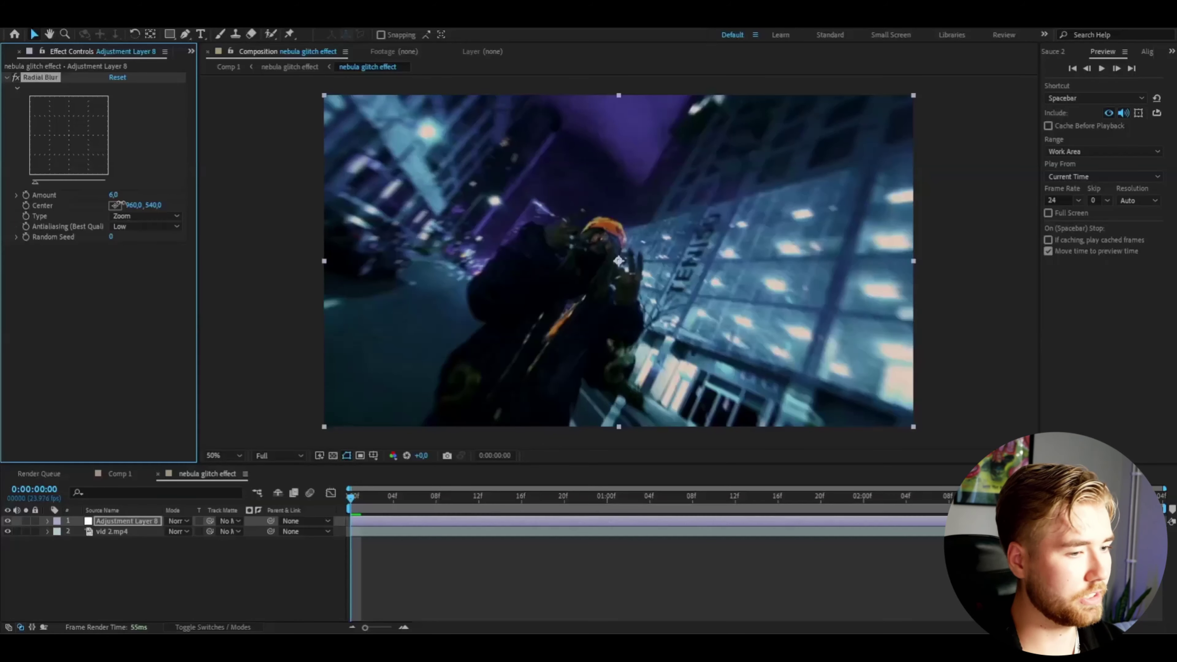
pyautogui.click(295, 382)
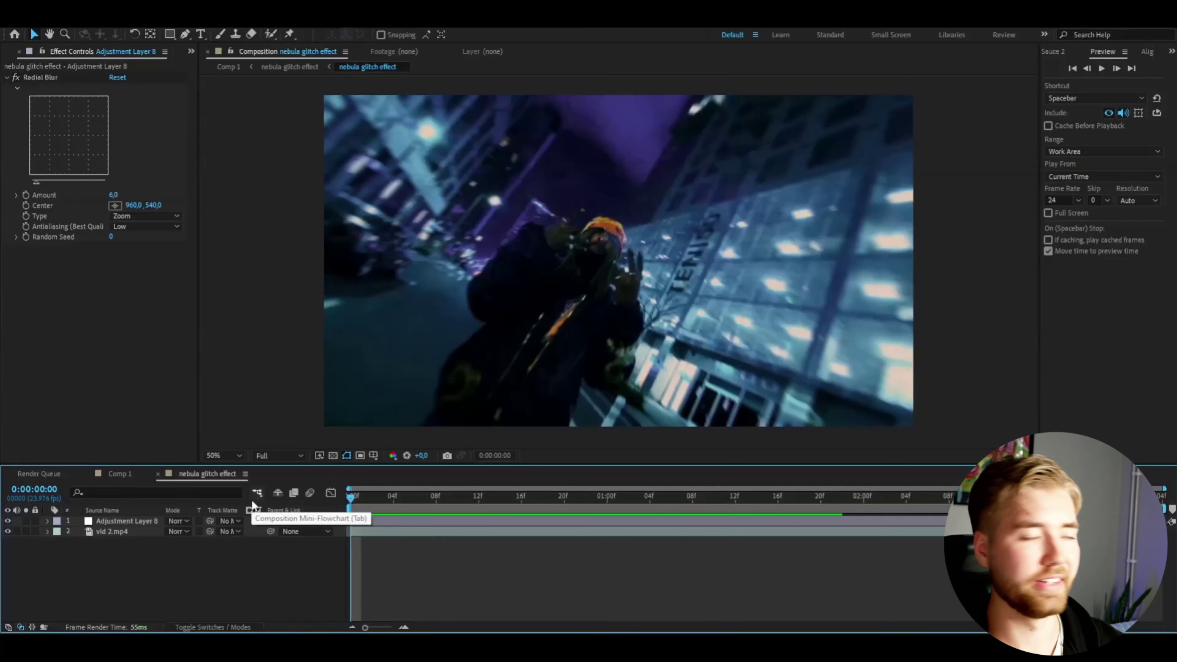
# - Rename the blurred adjustment layer as "radial blur"
pyautogui.click(189, 519)
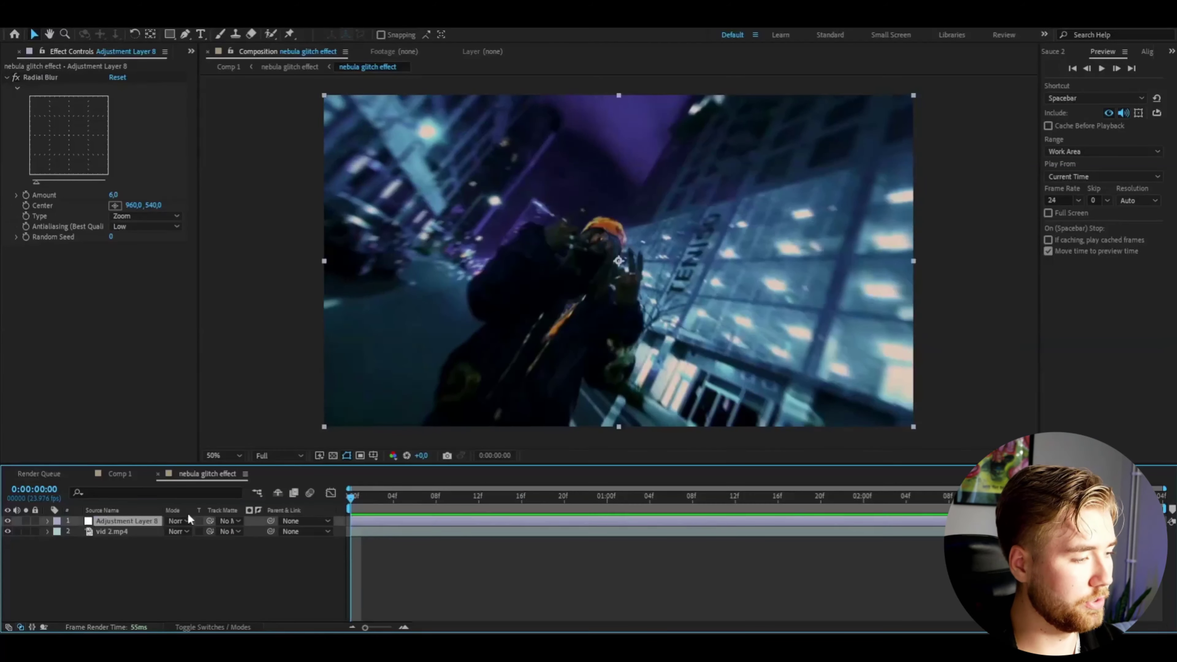
pyautogui.rightClick(189, 519)
pyautogui.click(195, 487)
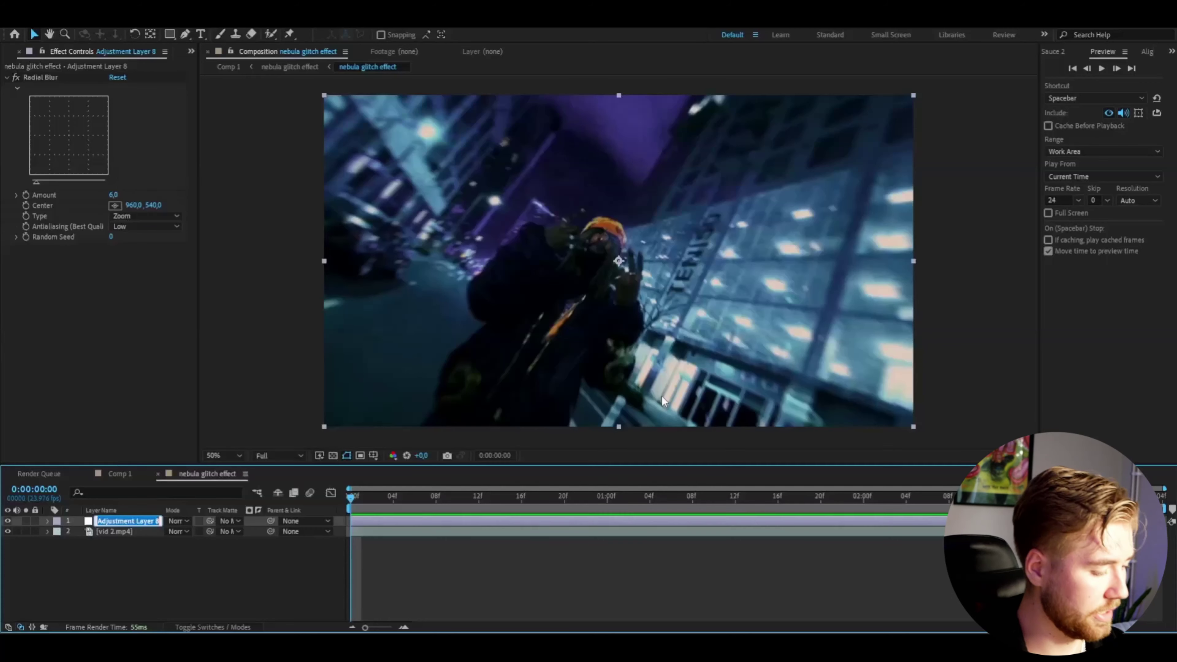
pyautogui.write('radial blur')
pyautogui.press('Return')
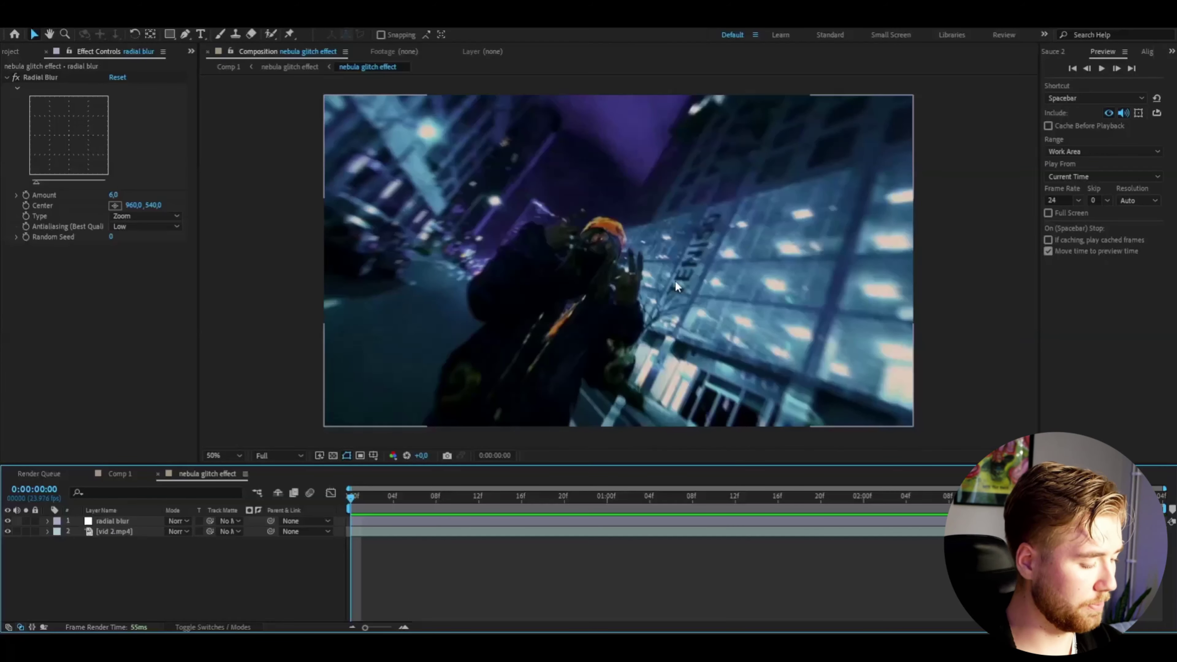
# - Add another adjustment layer beneath the radial blur layer and apply the Glow effect to it
pyautogui.hotkey('ctrl', 'alt', 'y')
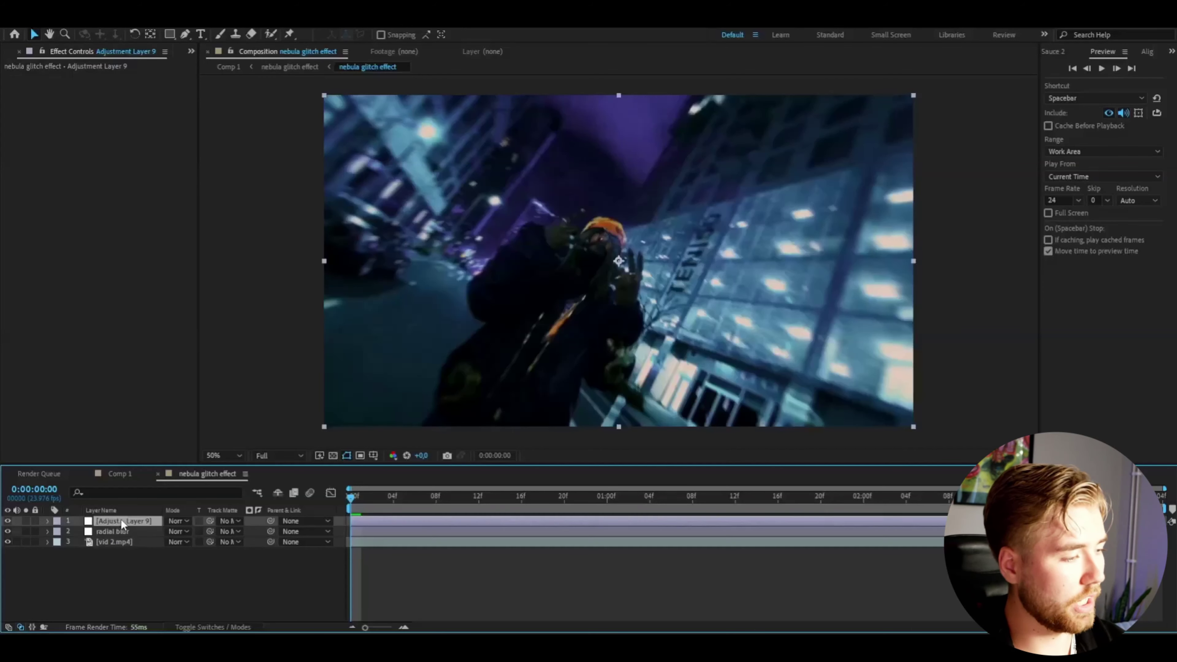
pyautogui.moveTo(121, 519); pyautogui.dragTo(126, 528)
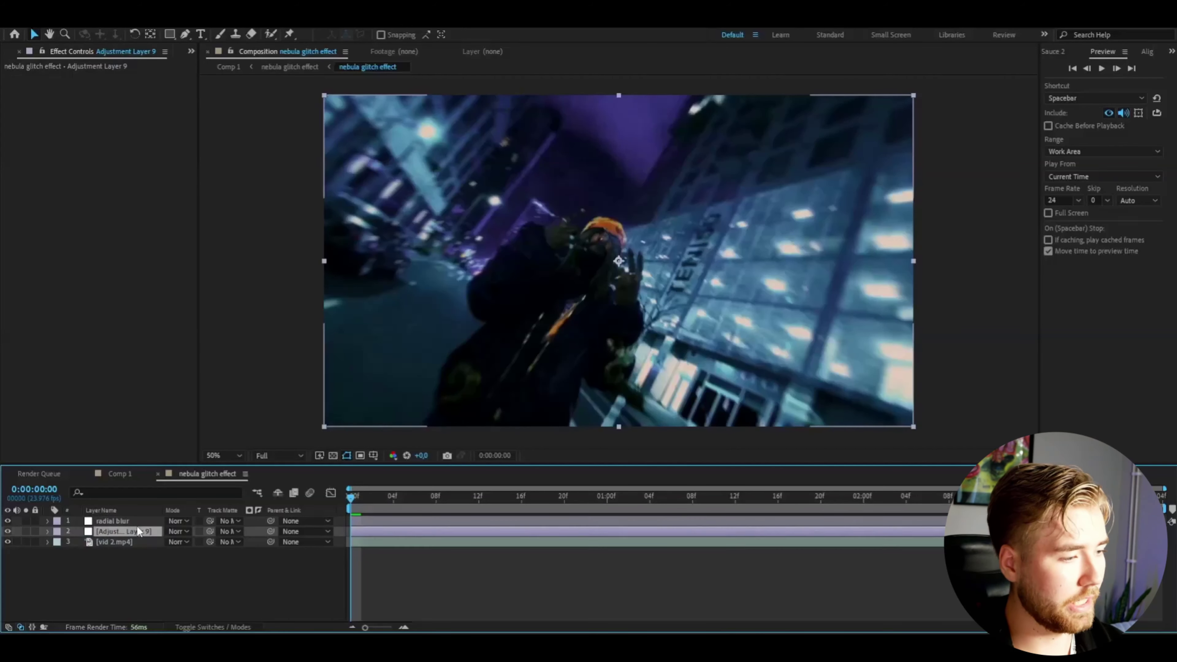
pyautogui.hotkey('ctrl', 'space')
pyautogui.write('glow')
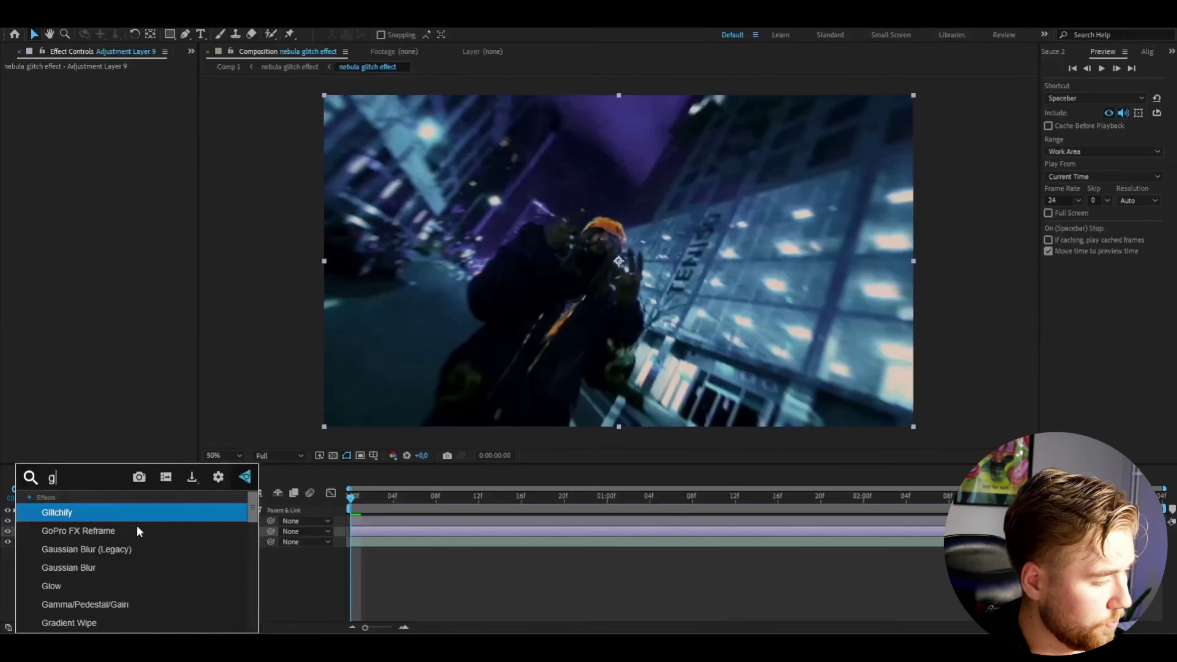
pyautogui.press('Return')
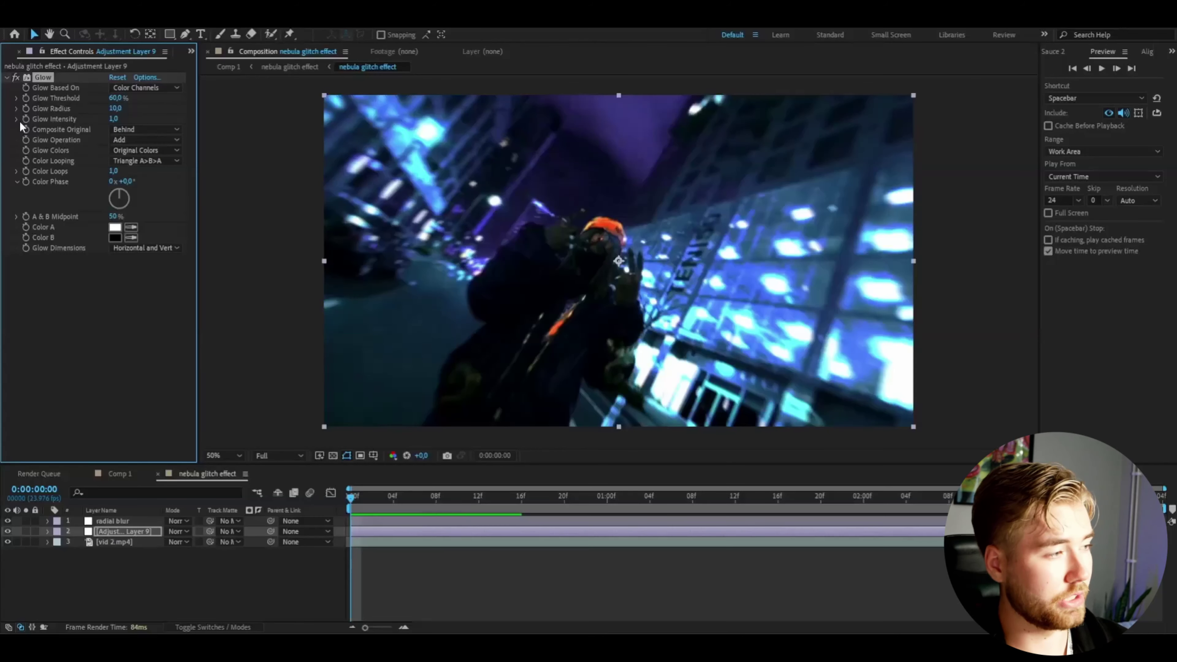
# - Set the Glow effect's intensity to 0,4
pyautogui.click(115, 119)
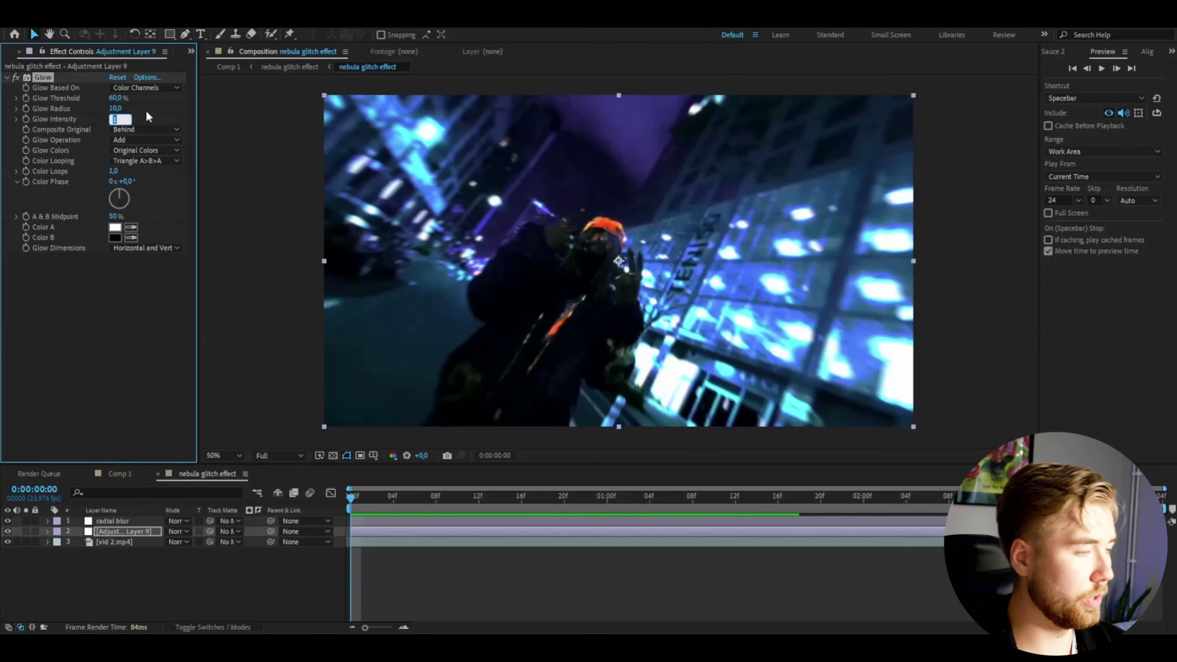
pyautogui.write('0,4')
pyautogui.press('Return')
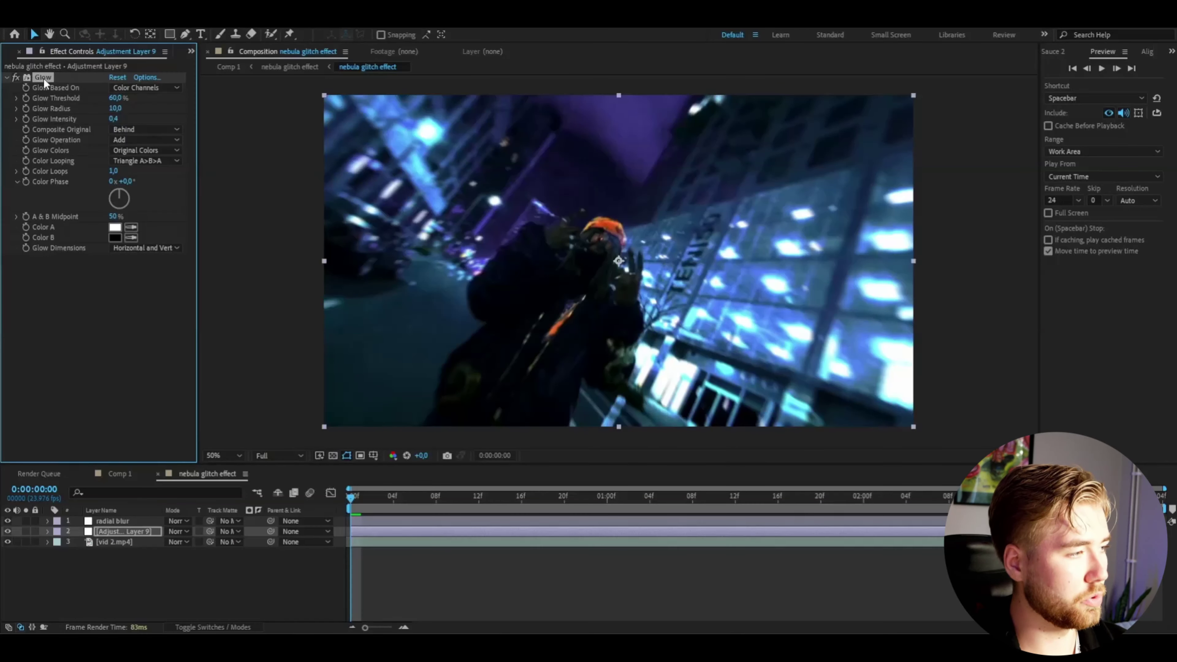
# - Duplicate the Glow effect and set the copy's radius to 250 and intensity to 0,6
pyautogui.hotkey('ctrl', 'd')
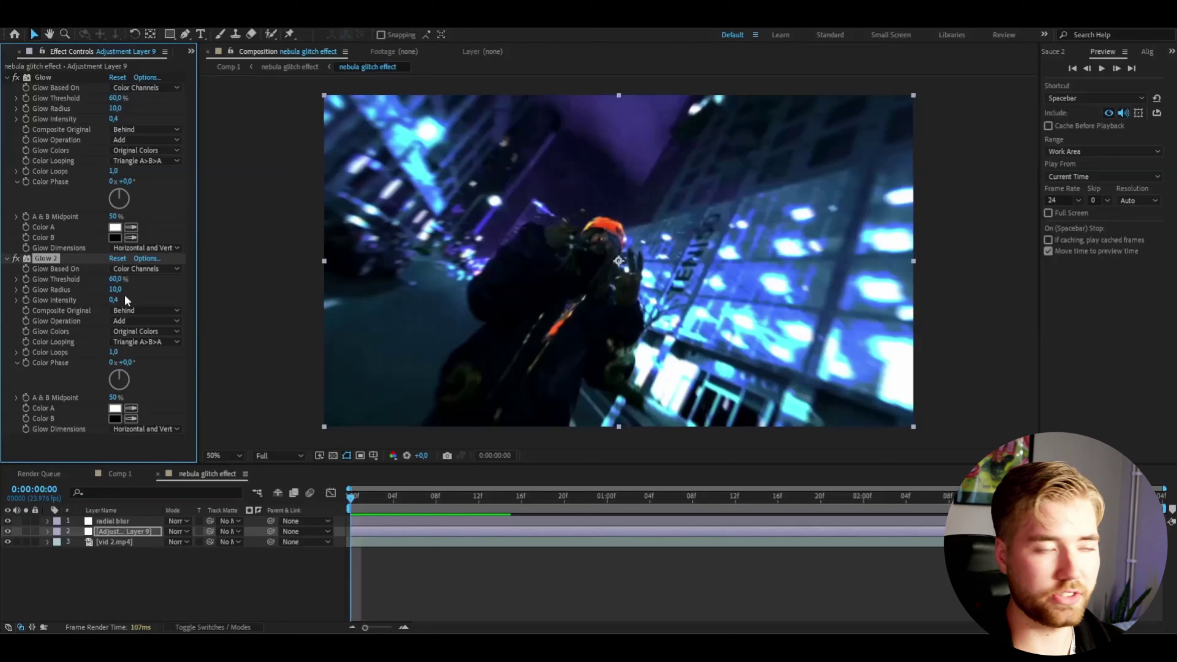
pyautogui.click(114, 290)
pyautogui.write('250')
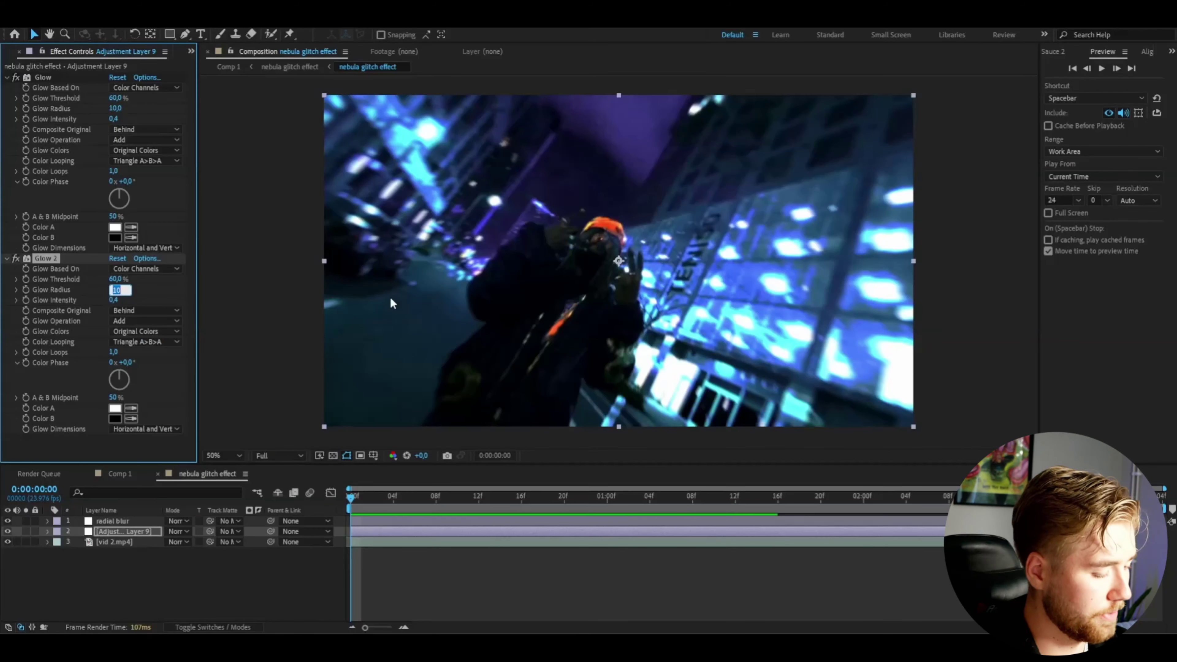
pyautogui.press('Return')
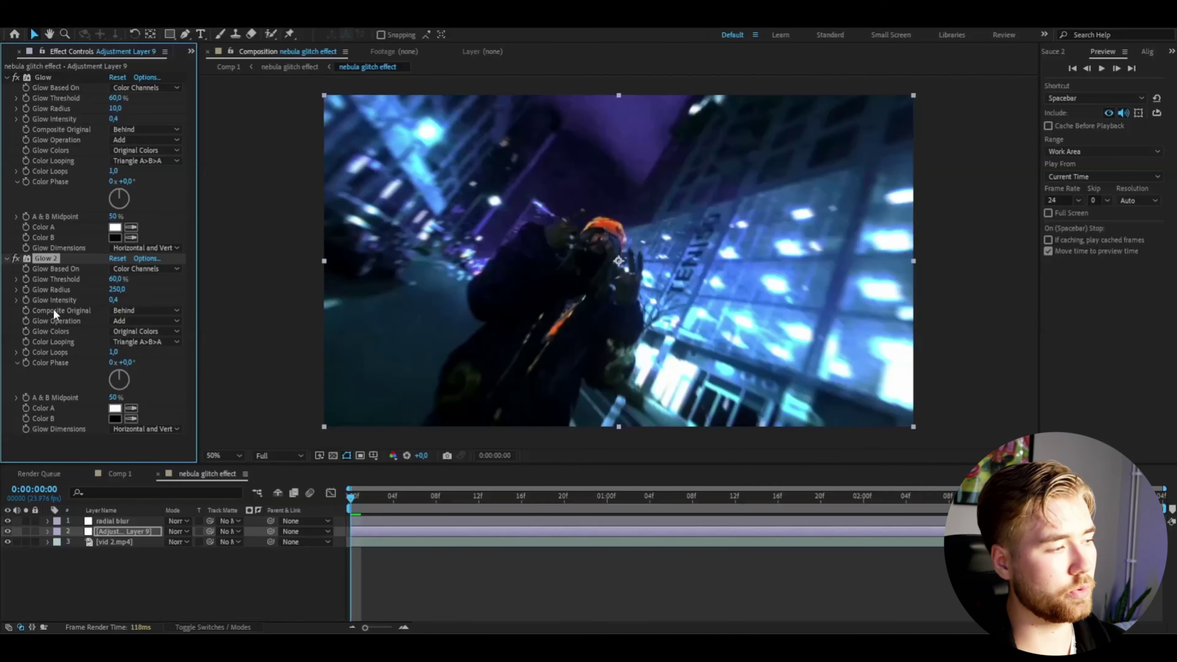
pyautogui.click(112, 300)
pyautogui.write('0')
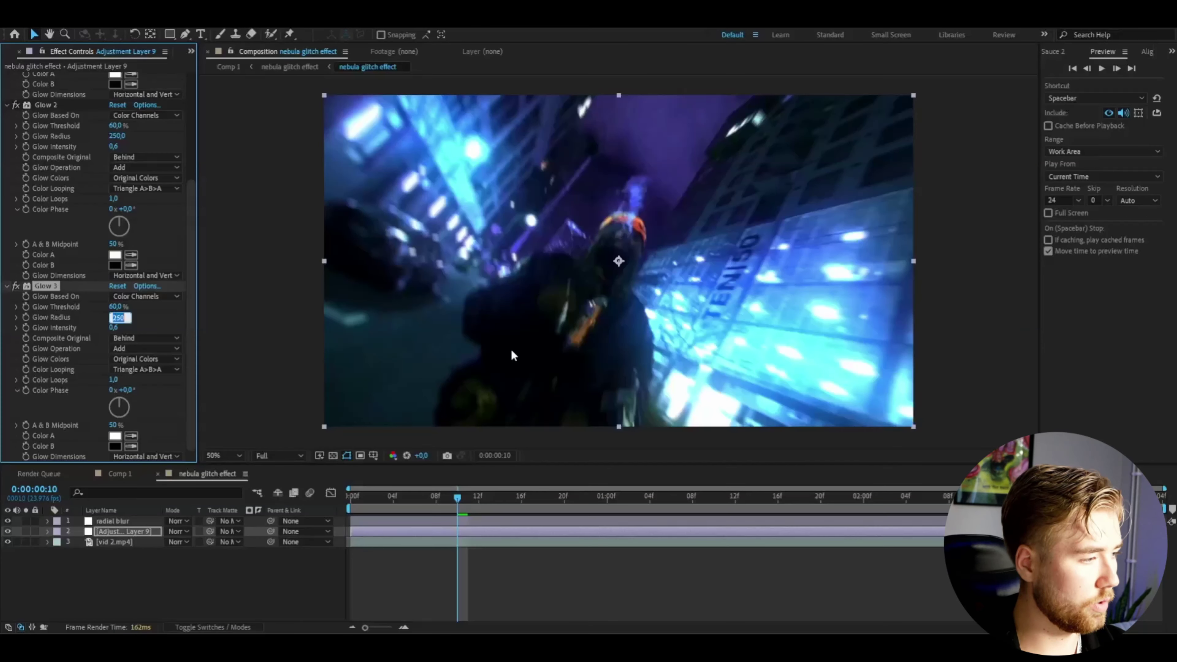
# - Set the third Glow effect's radius to 500 and intensity to 0,8, and preview the footage with it
pyautogui.write('5')
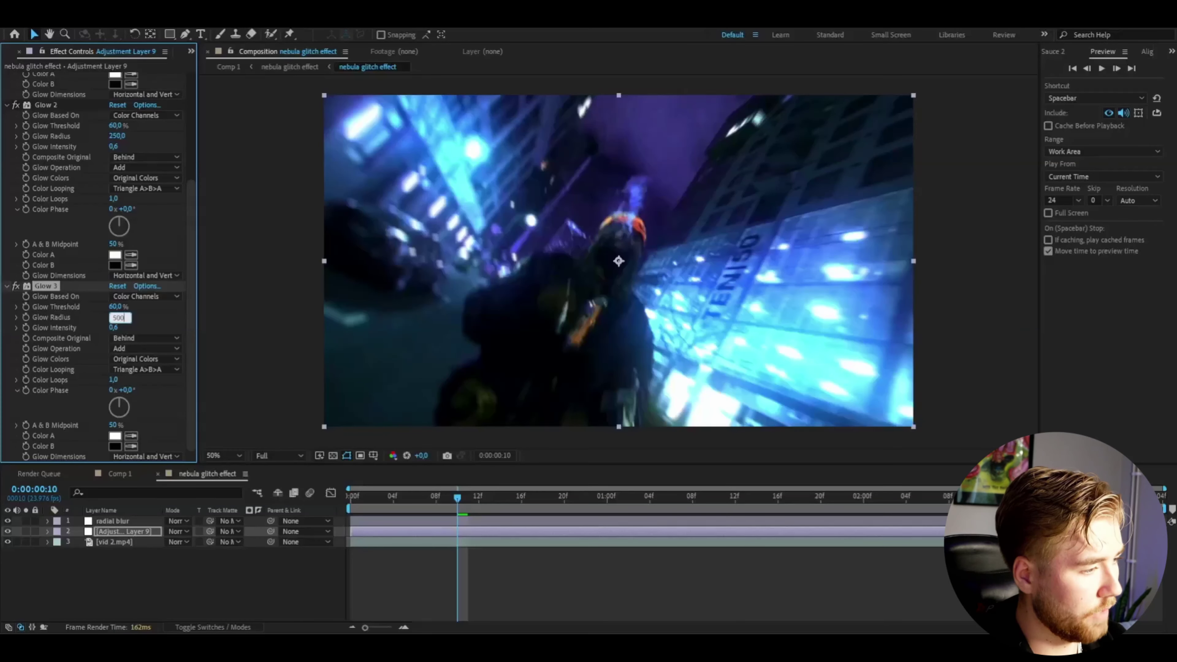
pyautogui.press('Return')
pyautogui.click(117, 327)
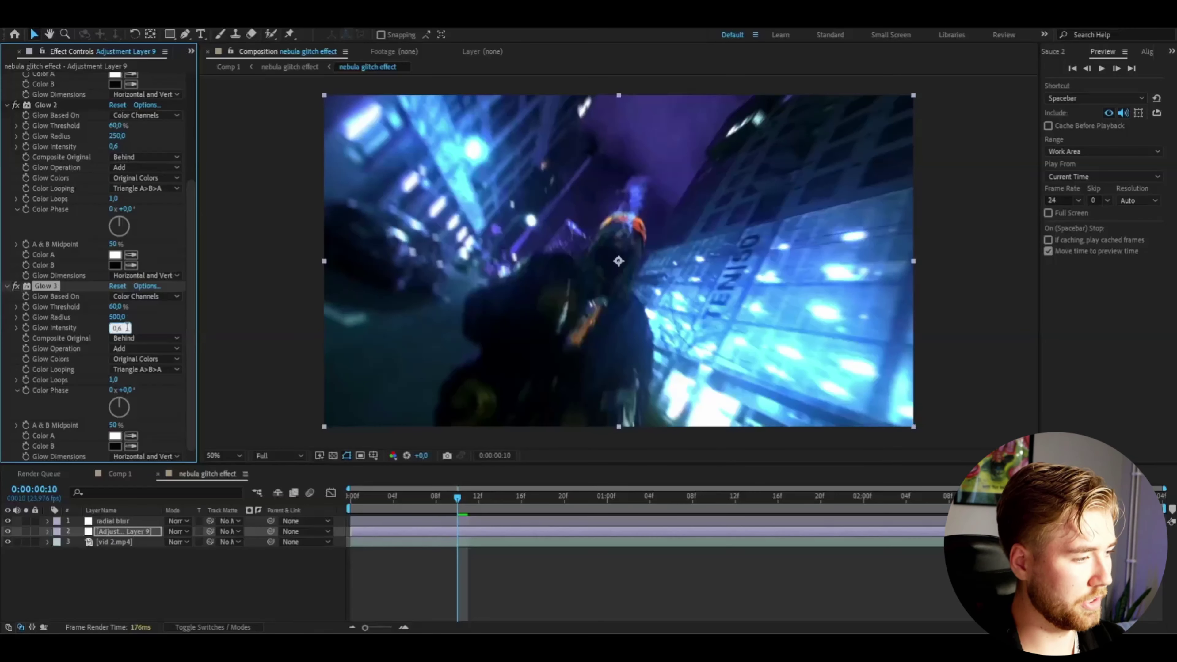
pyautogui.press('Return')
pyautogui.click(486, 500)
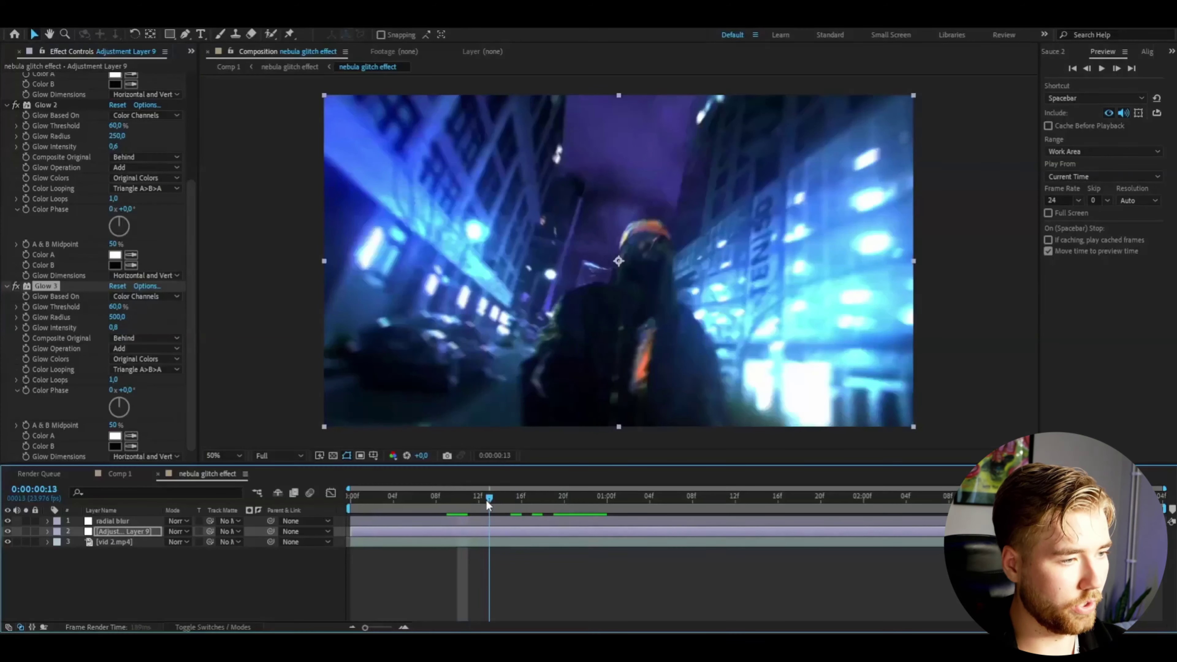
pyautogui.press('space')
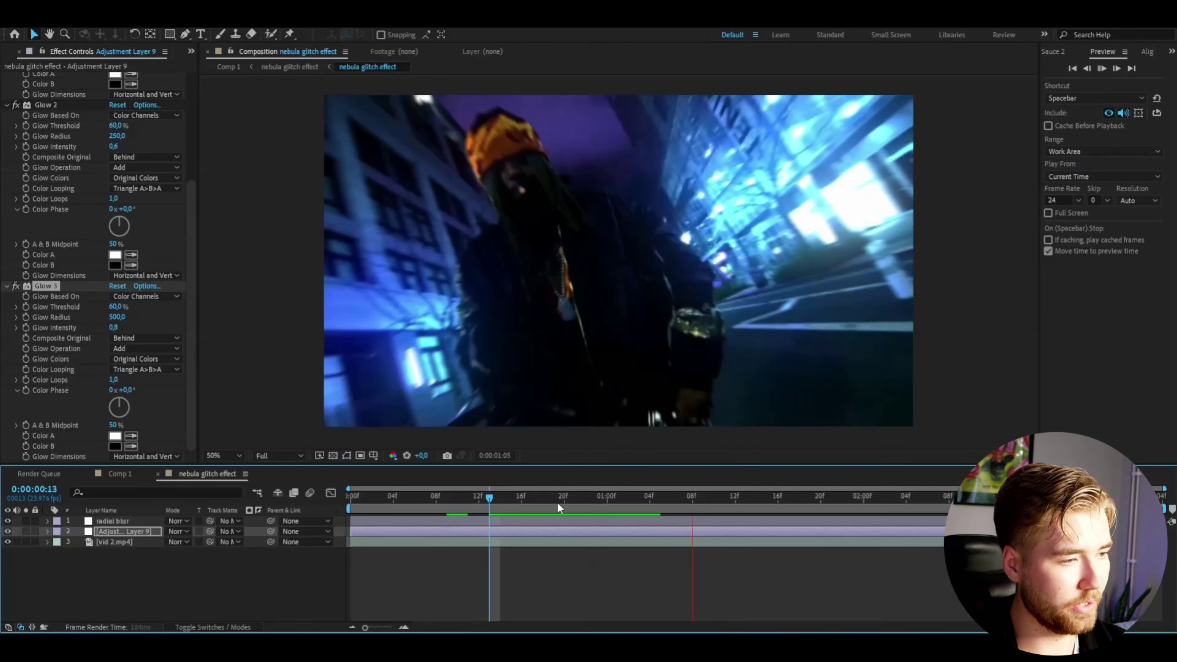
pyautogui.press('space')
# - Set the glow adjustment layer's blend mode to Screen, check it along the timeline, and rename the layer as "glow"
pyautogui.click(173, 533)
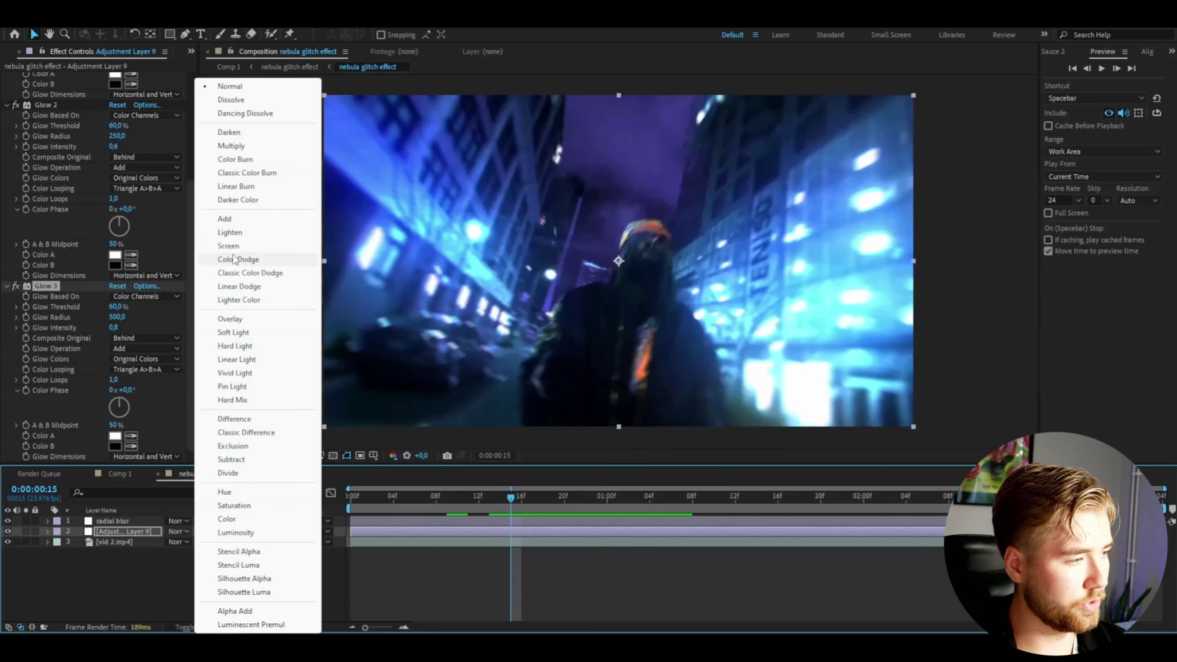
pyautogui.click(268, 249)
pyautogui.click(427, 512)
pyautogui.moveTo(429, 512); pyautogui.dragTo(605, 515)
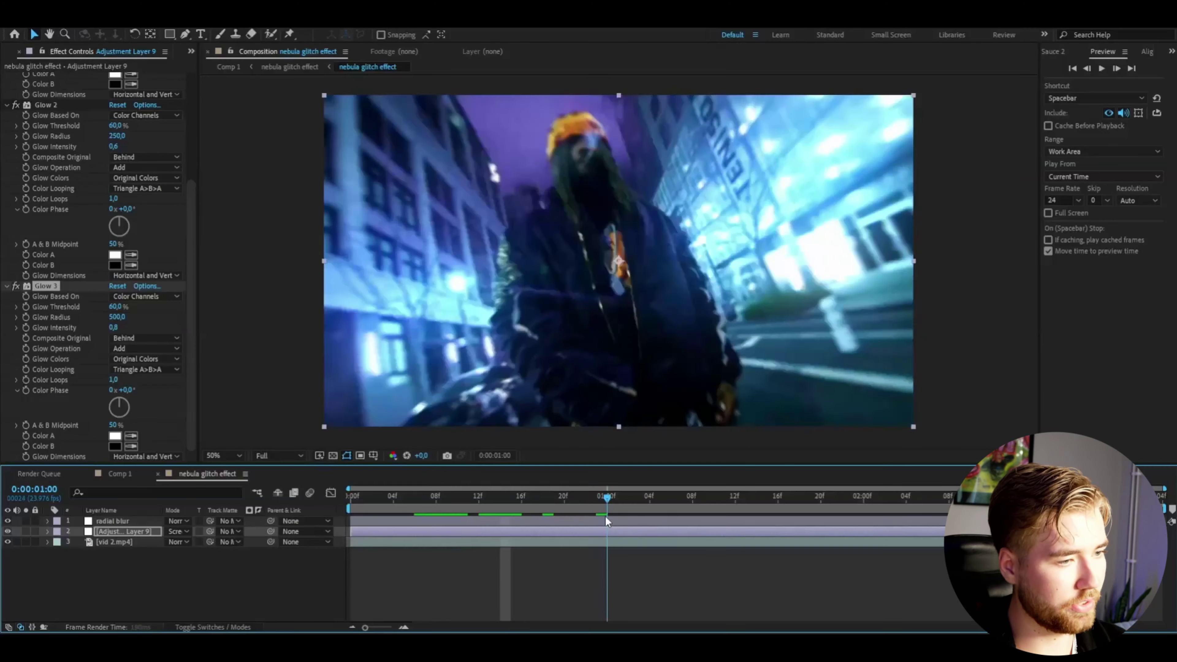
pyautogui.rightClick(128, 528)
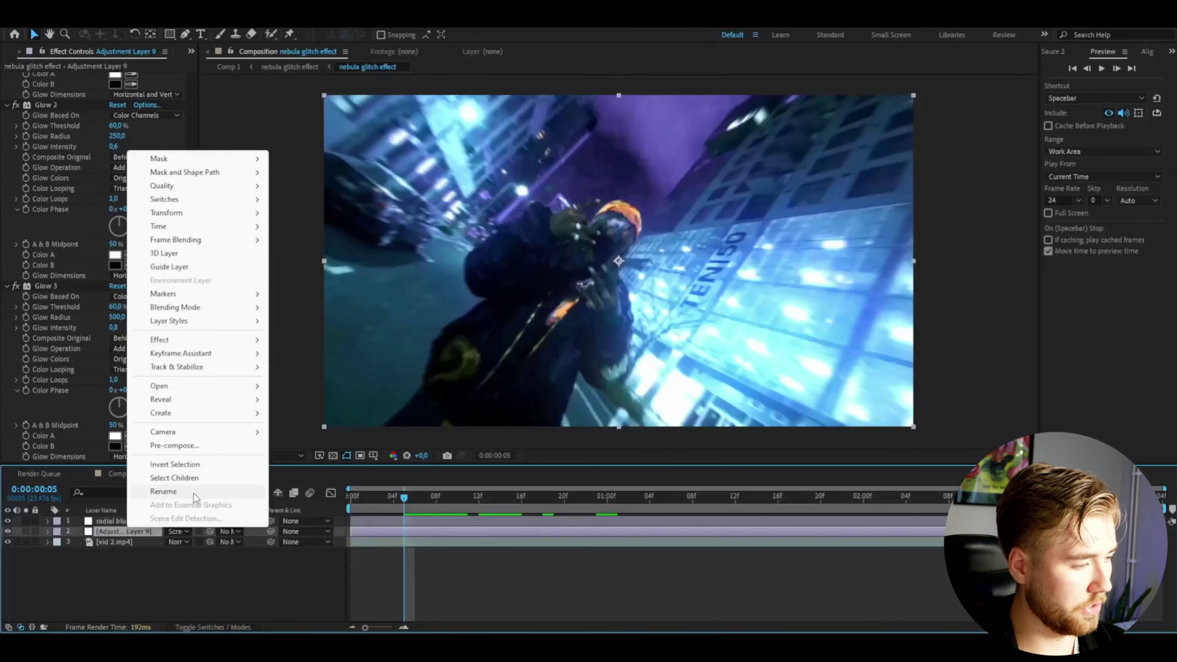
pyautogui.click(193, 493)
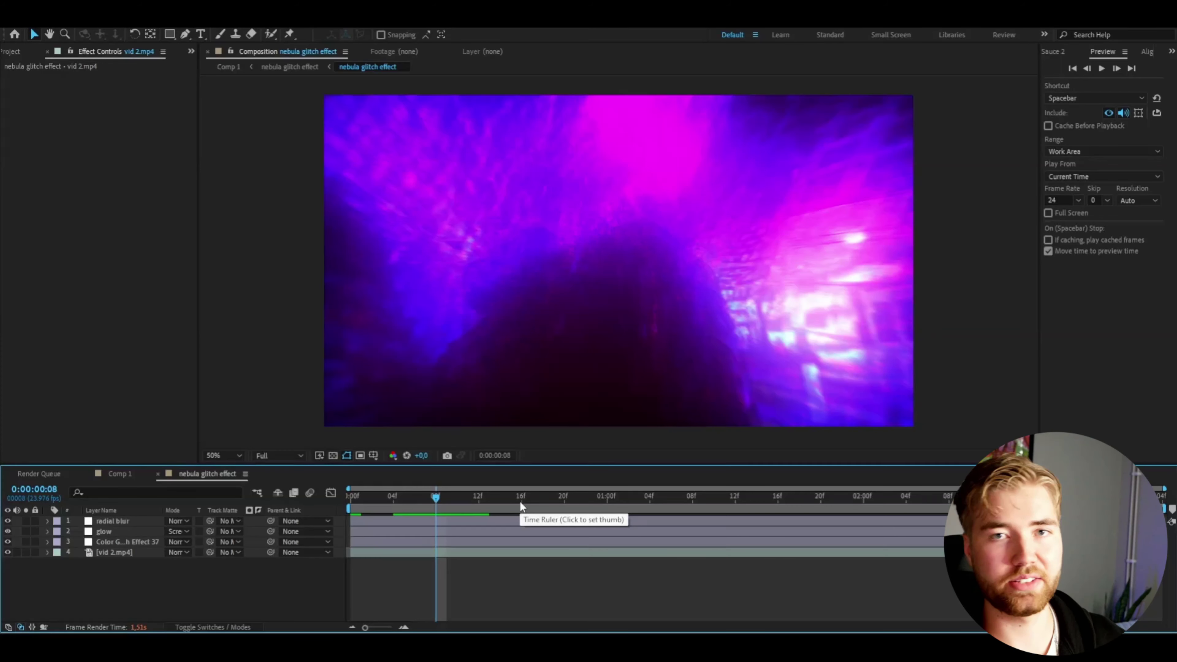
# - Set the color glitch effect layer's blend mode to Exclusion
pyautogui.click(505, 526)
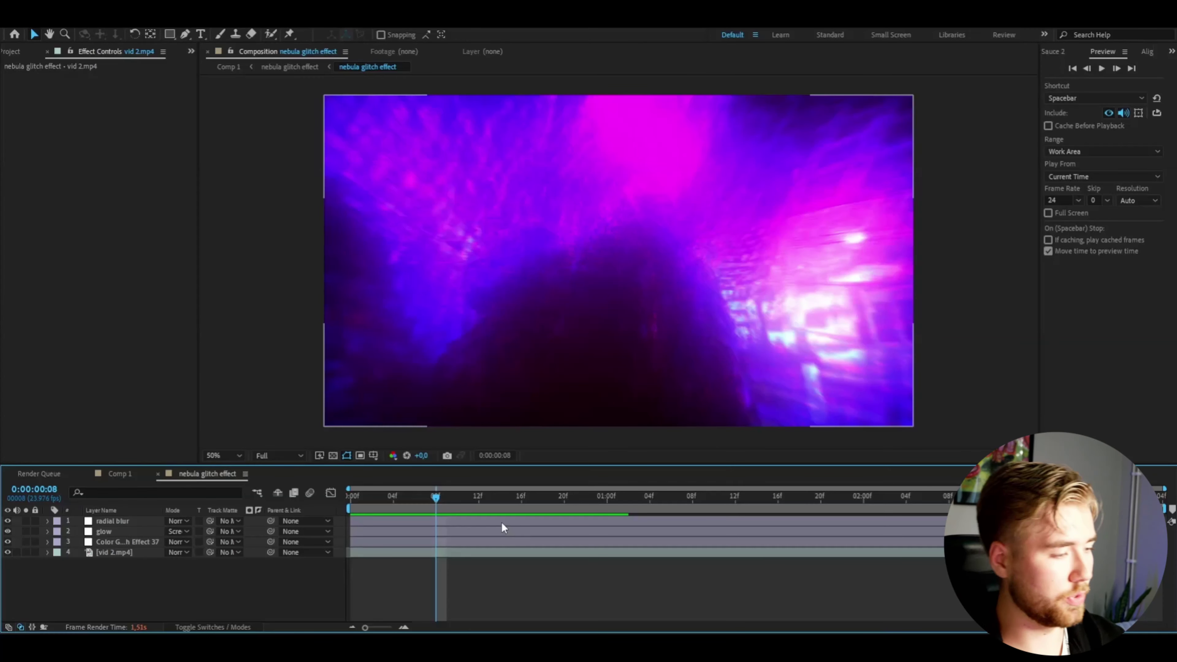
pyautogui.click(171, 540)
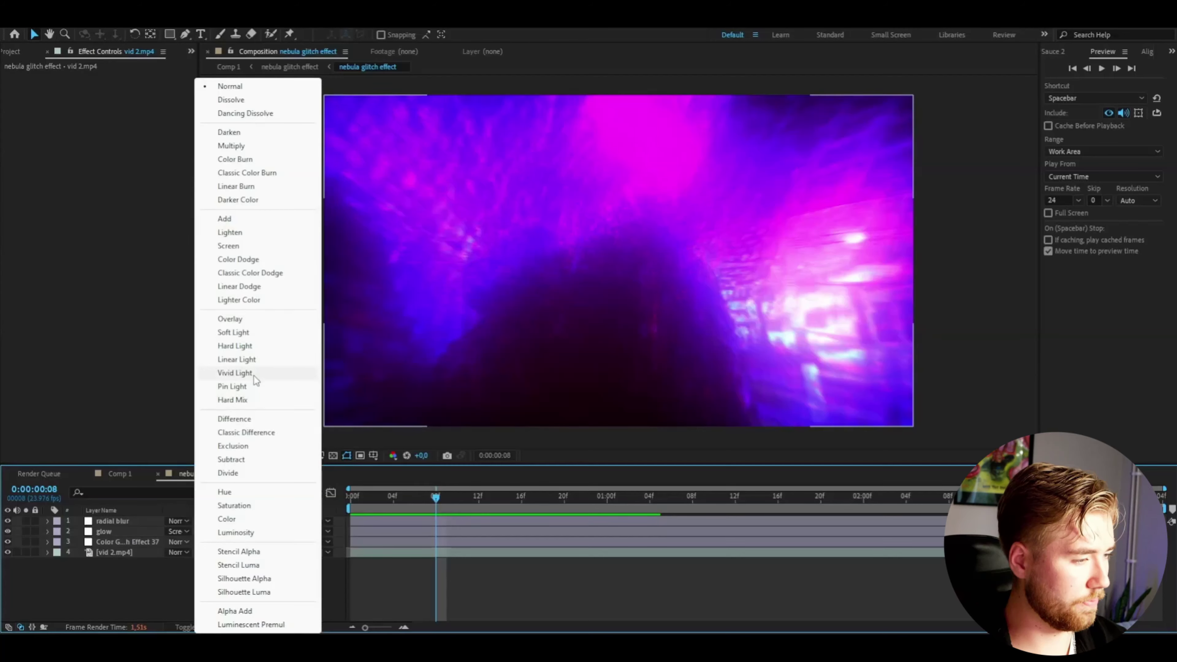
pyautogui.click(233, 446)
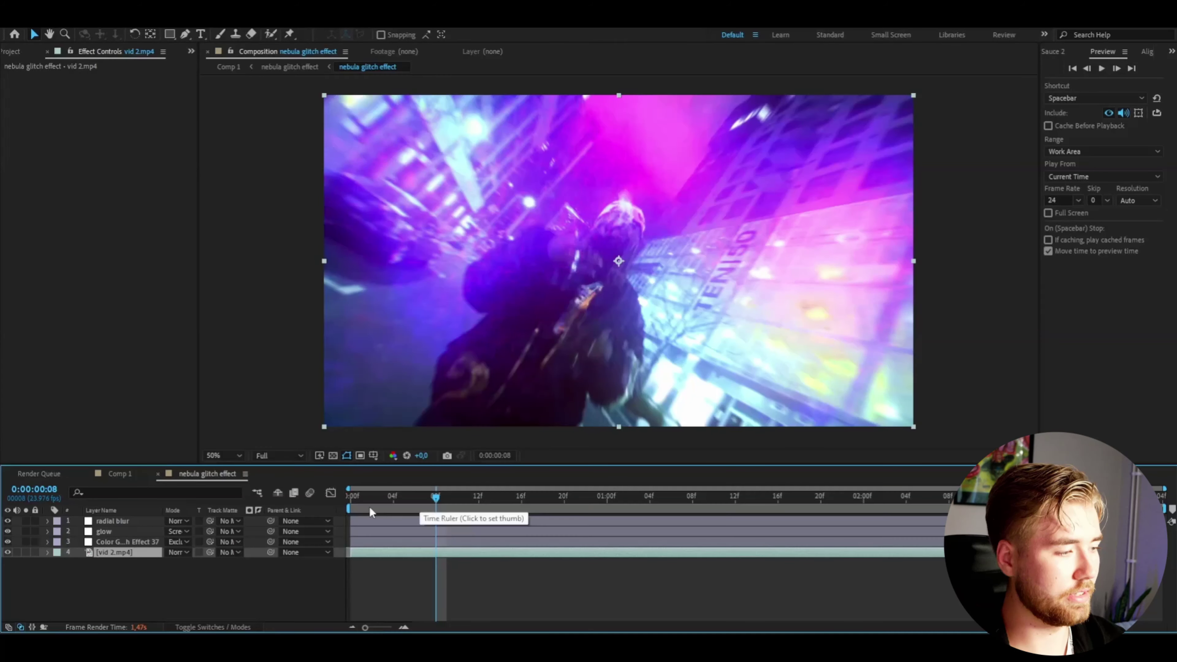
# - Examine the color glitch result up close at frame 5, around the person and the glass building
pyautogui.click(403, 496)
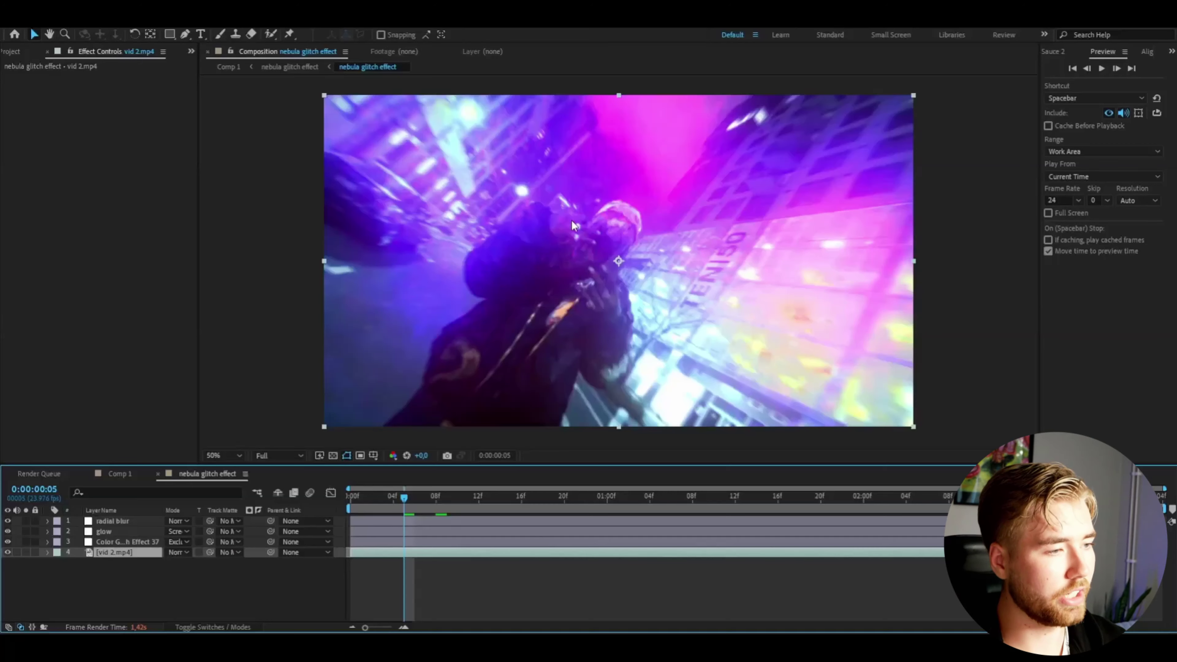
pyautogui.scroll(2, 525, 282)
pyautogui.press('space')
pyautogui.moveTo(580, 307); pyautogui.dragTo(1023, 426)
pyautogui.moveTo(686, 313); pyautogui.dragTo(365, 420)
pyautogui.moveTo(827, 326); pyautogui.dragTo(644, 331)
pyautogui.moveTo(582, 231); pyautogui.dragTo(758, 265)
pyautogui.moveTo(741, 390); pyautogui.dragTo(639, 209)
pyautogui.moveTo(659, 321); pyautogui.dragTo(741, 167)
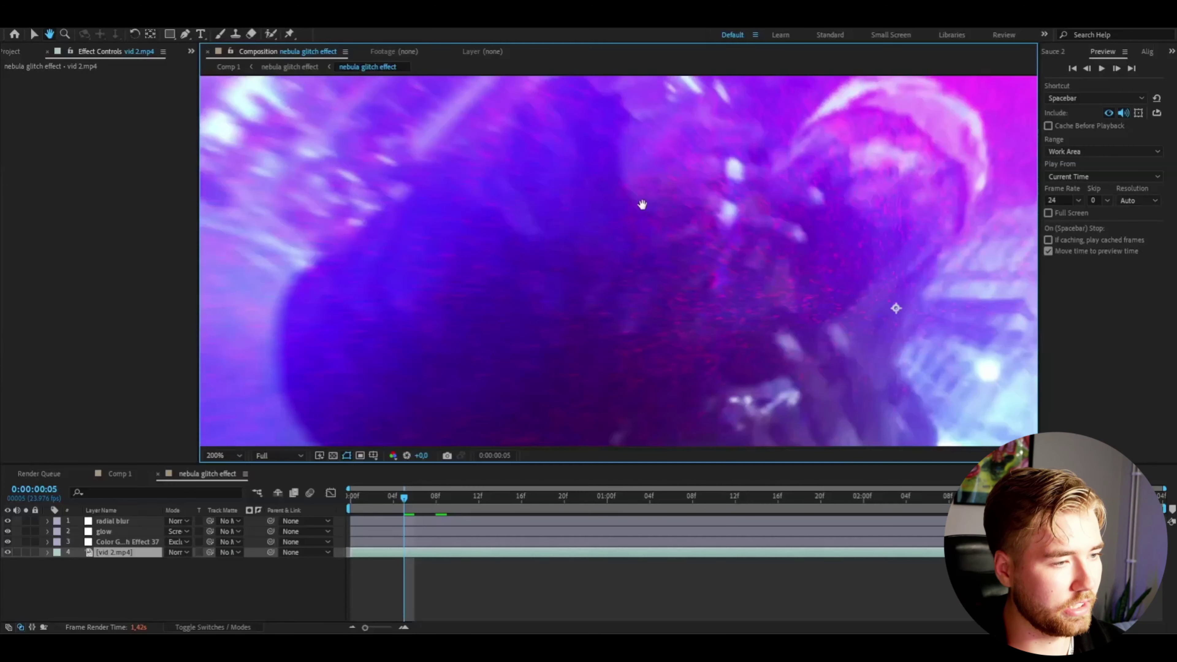
pyautogui.moveTo(642, 204); pyautogui.dragTo(754, 264)
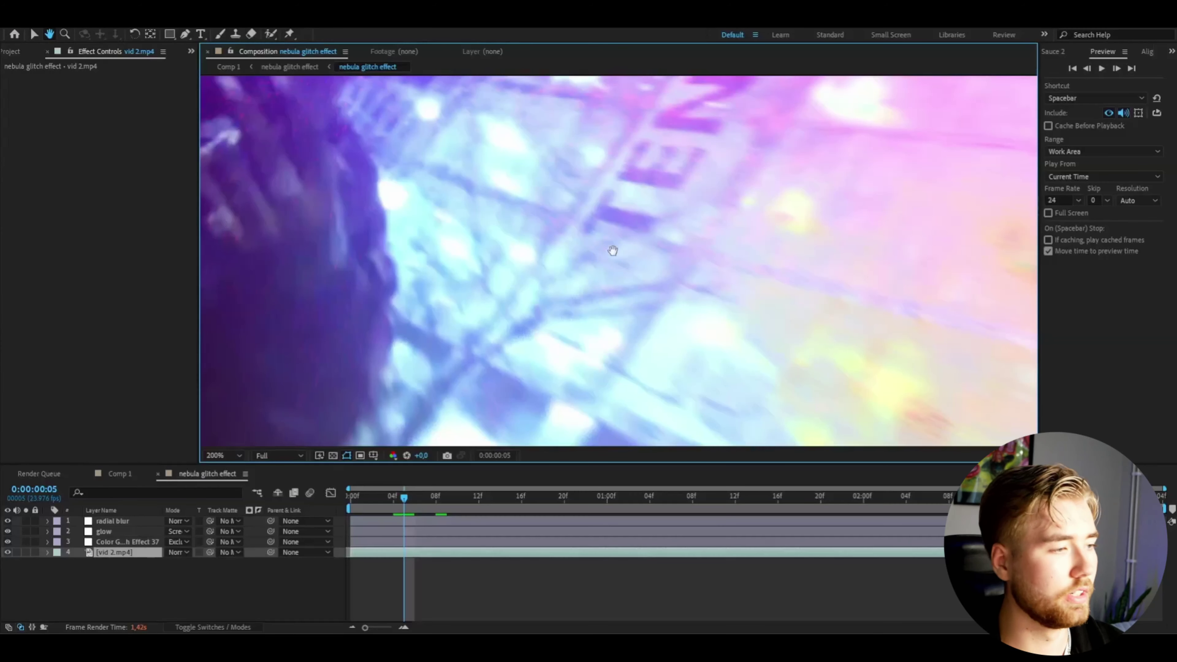
pyautogui.scroll(-2, 522, 265)
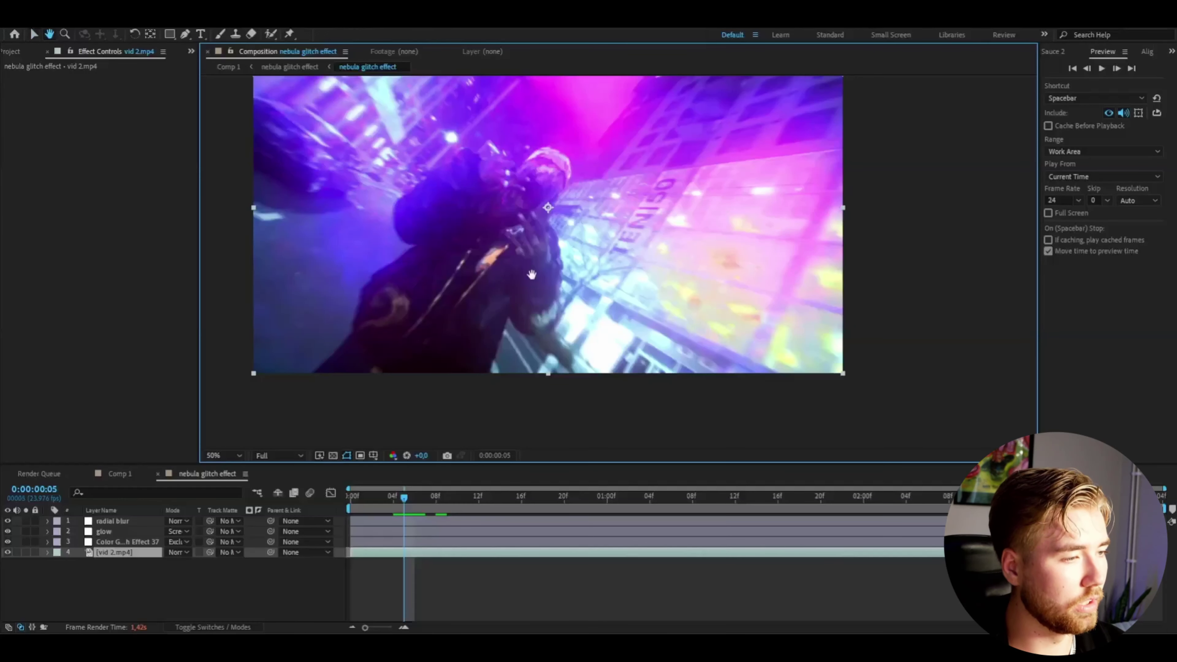
# - Apply the Invert effect to the vid 2.mp4 footage layer and set its channel to Hue, judging it at 0:00:01:14
pyautogui.moveTo(404, 497); pyautogui.dragTo(624, 475)
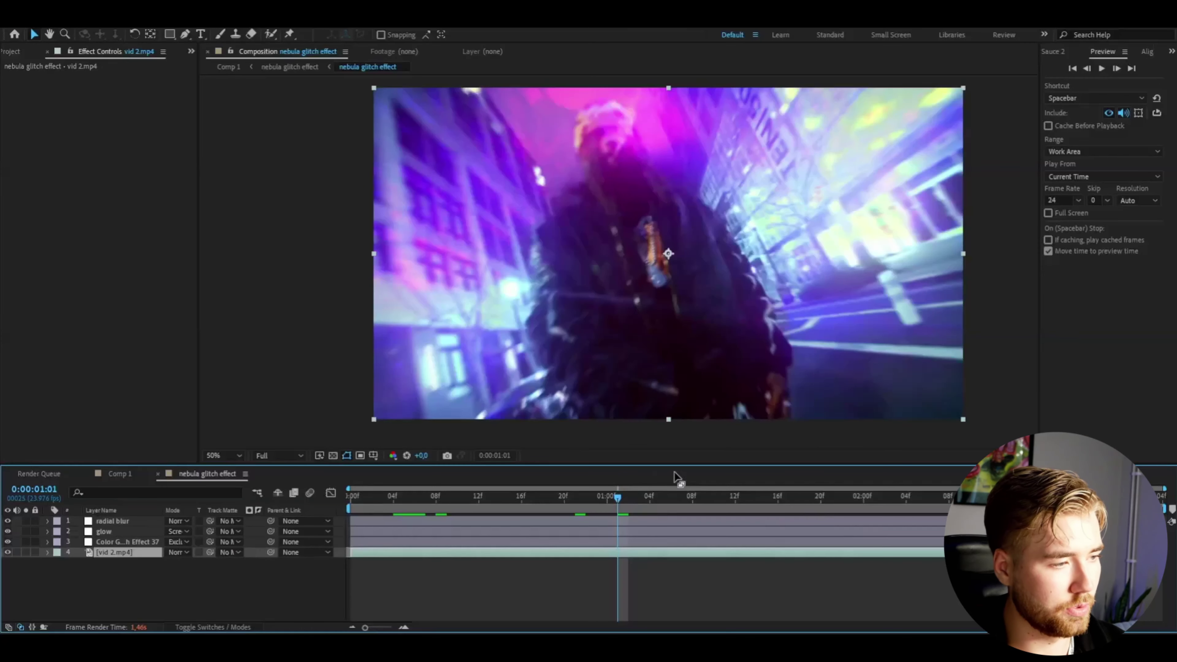
pyautogui.click(757, 497)
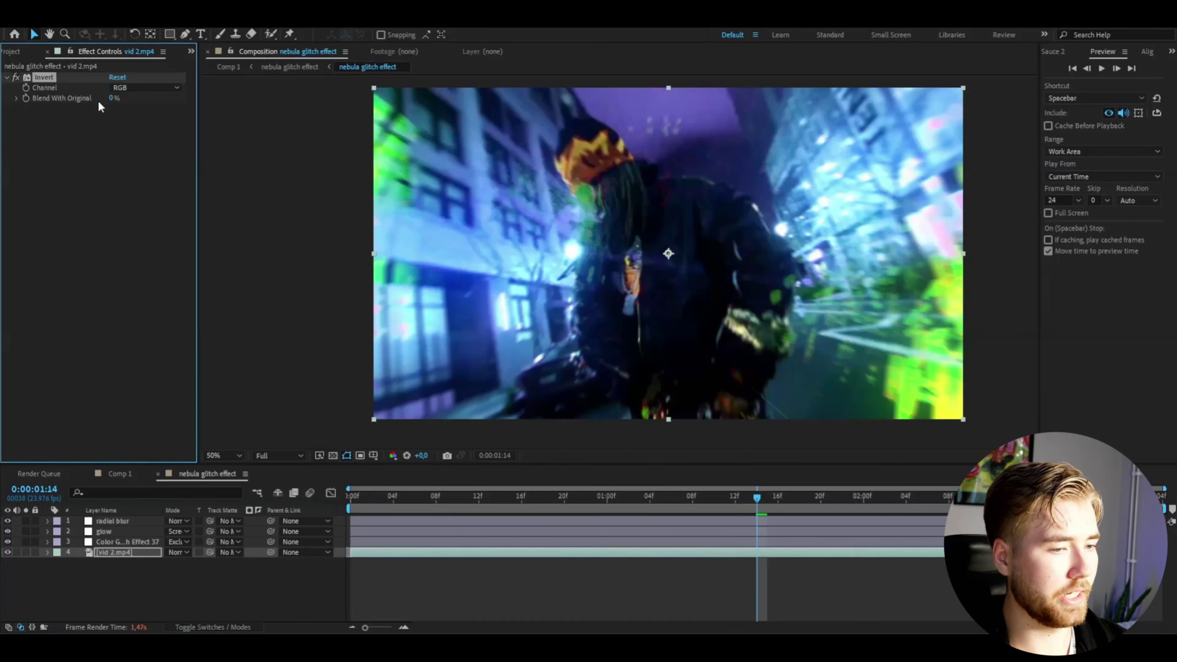
pyautogui.click(139, 87)
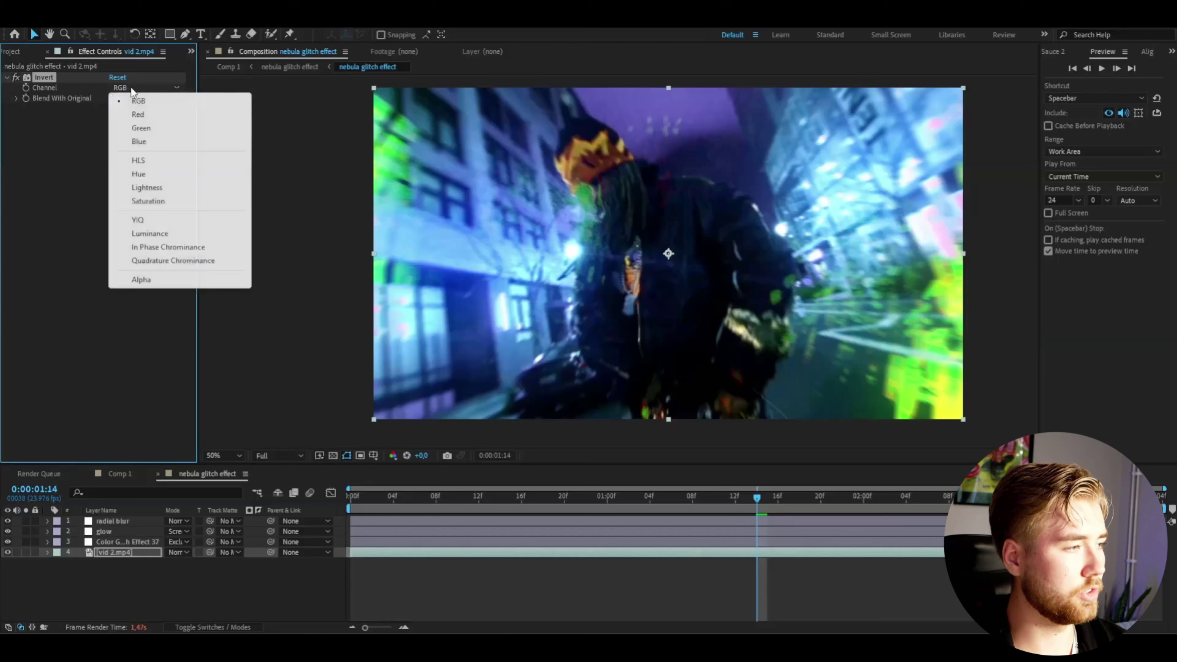
pyautogui.click(153, 173)
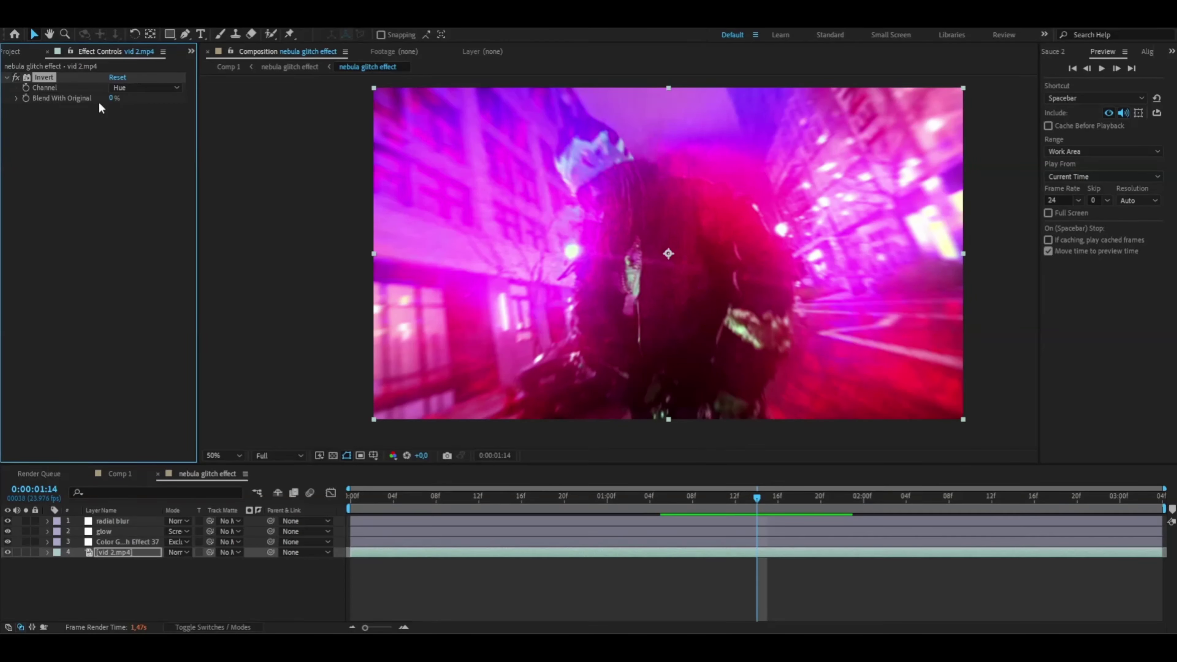
# - Set the Invert effect's Blend With Original to 50 % and check the footage at several frames and in playback
pyautogui.click(113, 98)
pyautogui.write('50')
pyautogui.press('Return')
pyautogui.click(640, 496)
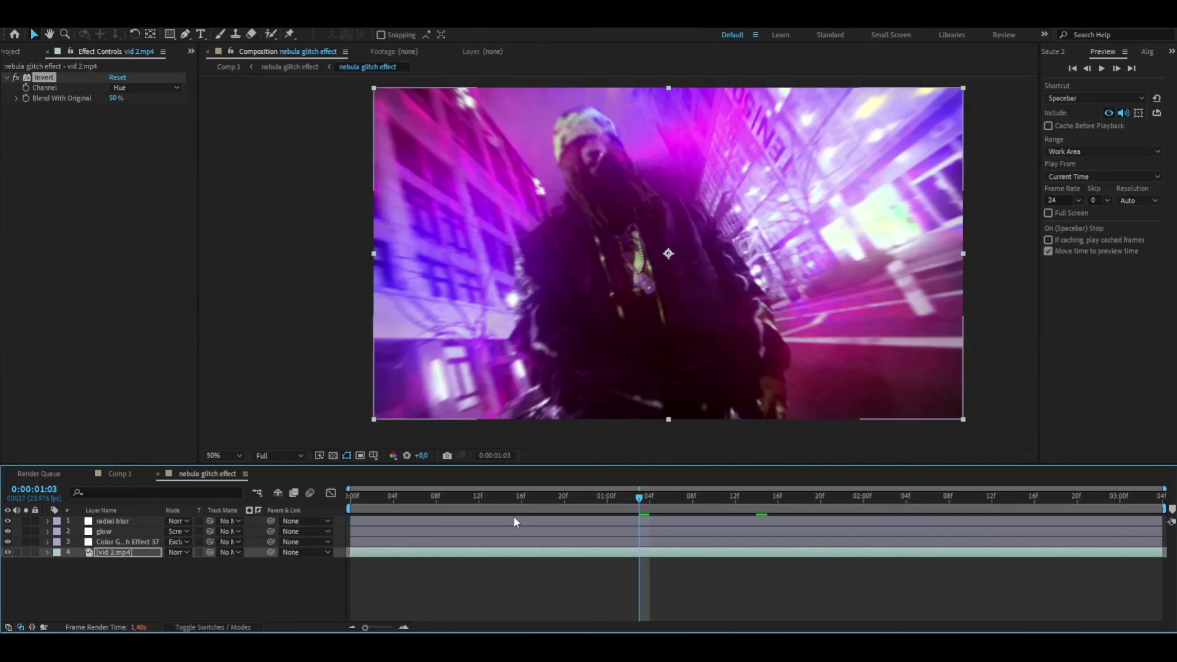
pyautogui.click(777, 495)
pyautogui.press('space')
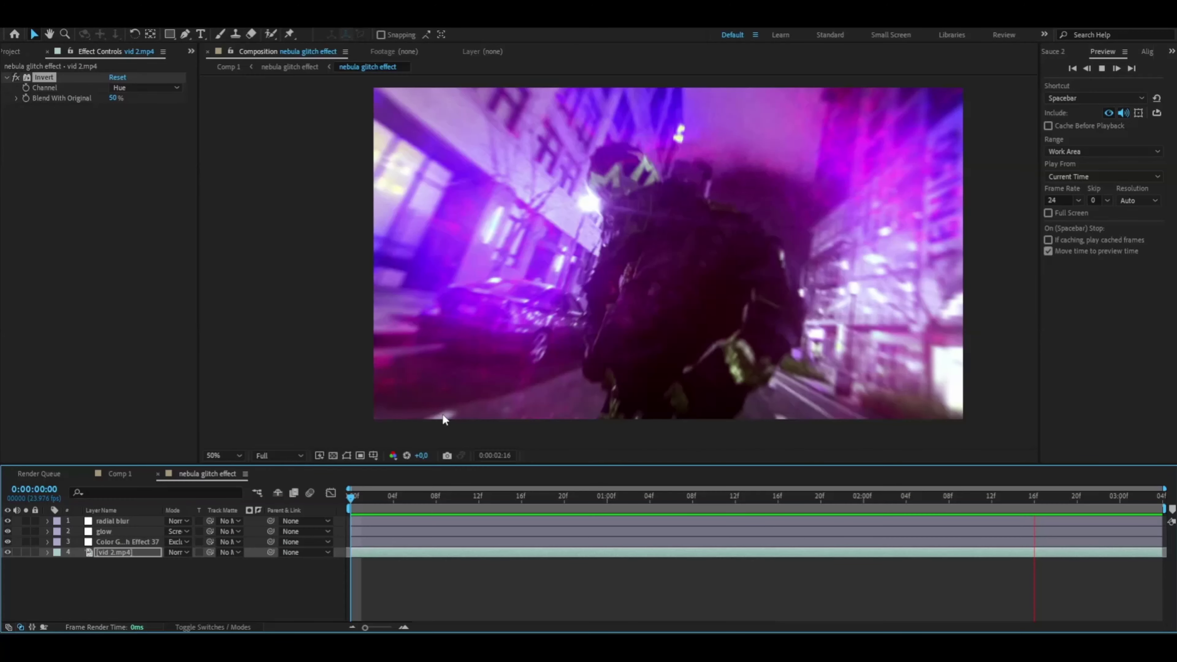